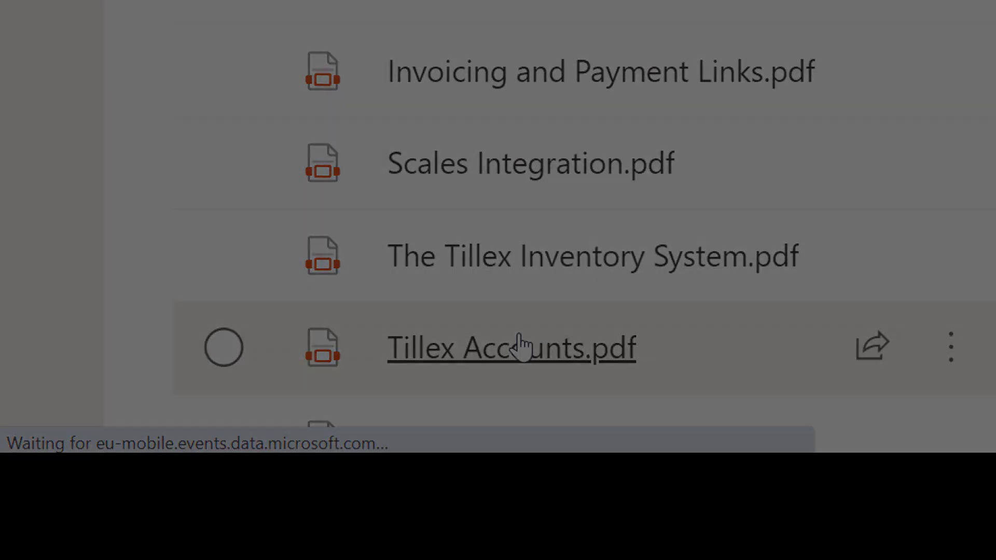
Open Tillex Accounts.pdf from the OneDrive file list in the viewer
left_click(520, 345)
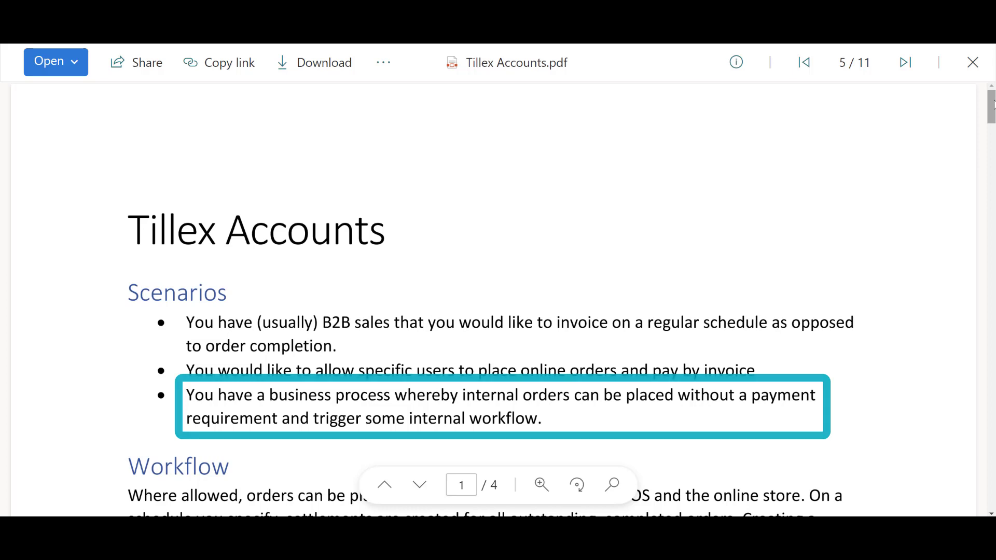
Scroll the Tillex Accounts guide down to its Creating Accounts section
left_click_drag(992, 104, 992, 119)
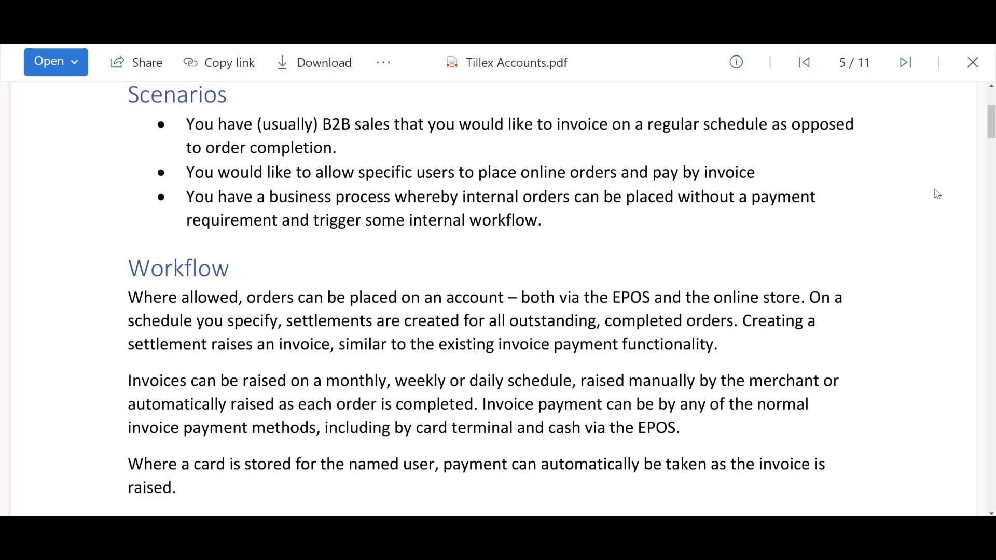
scroll(937, 194, "down", 5)
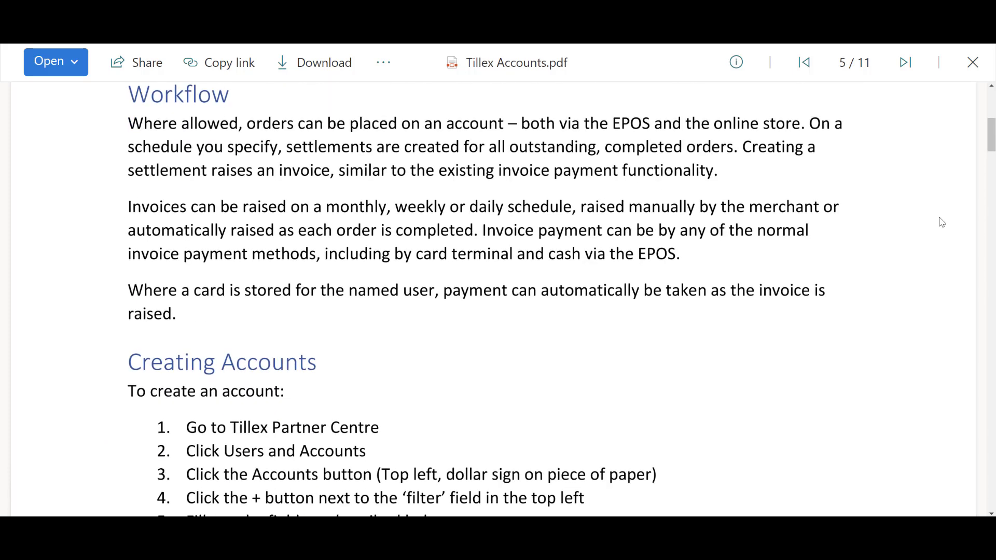
scroll(941, 222, "down", 5)
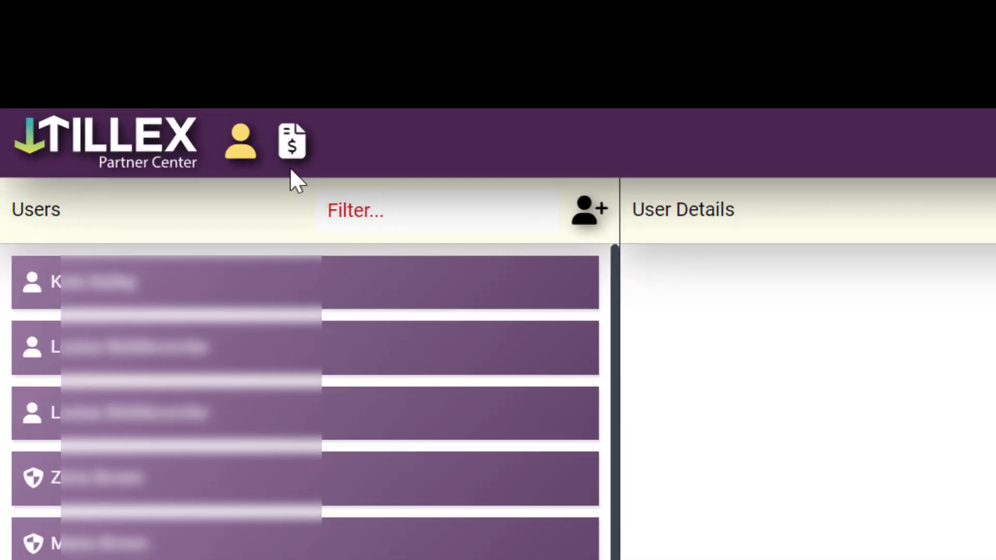
Switch to the Accounts view and start adding a new account
left_click(289, 155)
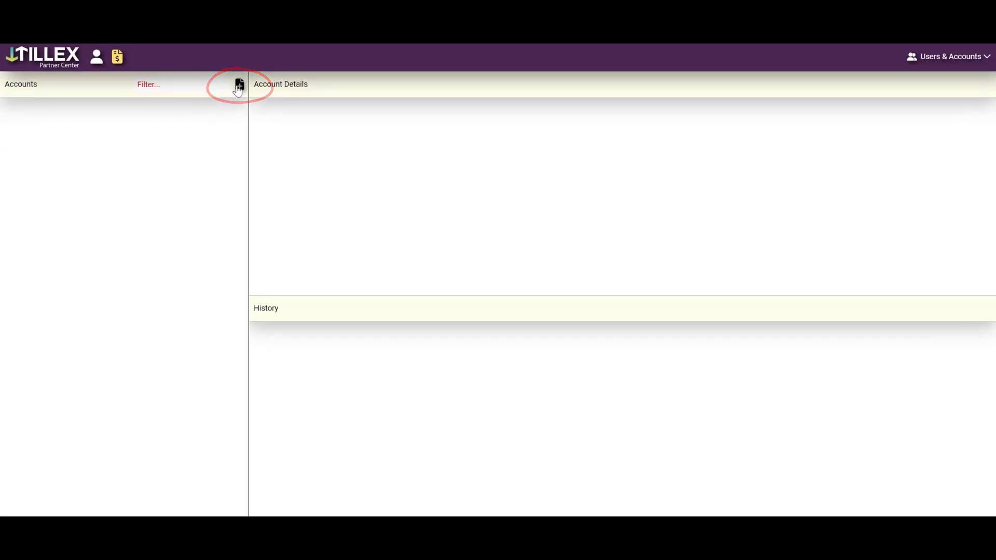
left_click(239, 86)
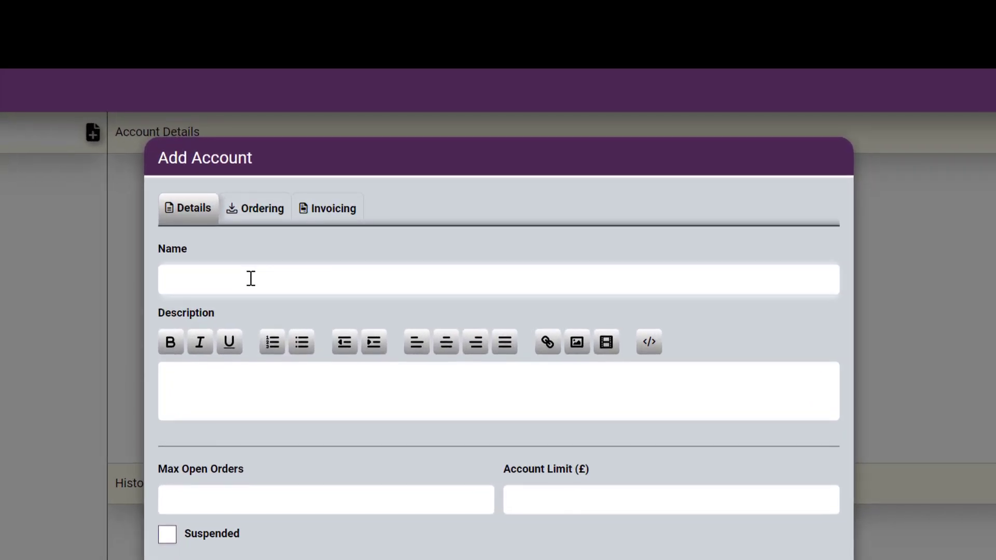
Enter name 'Blue Sky Campsite', description 'Local Farm', 3 max open orders and £2000 limit
left_click(340, 178)
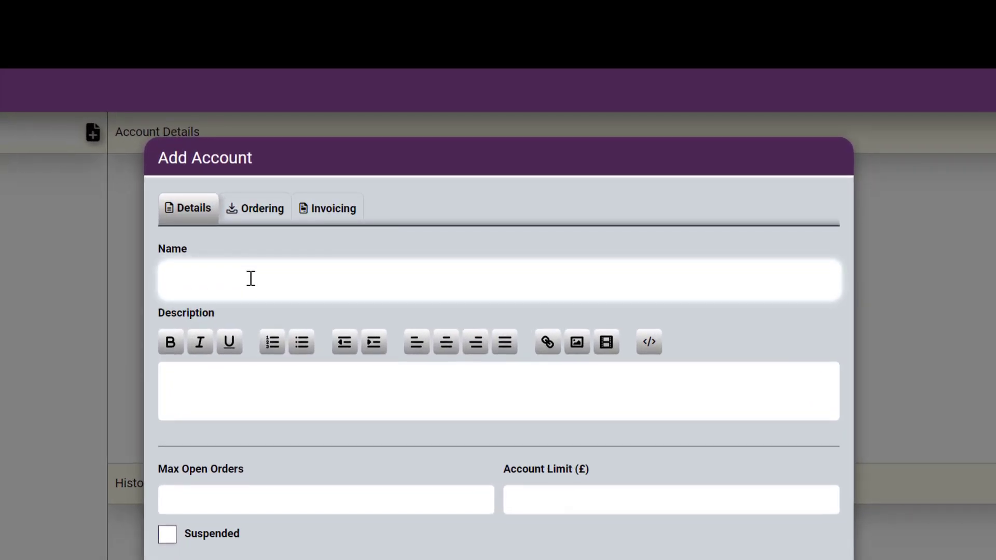
type("Bl")
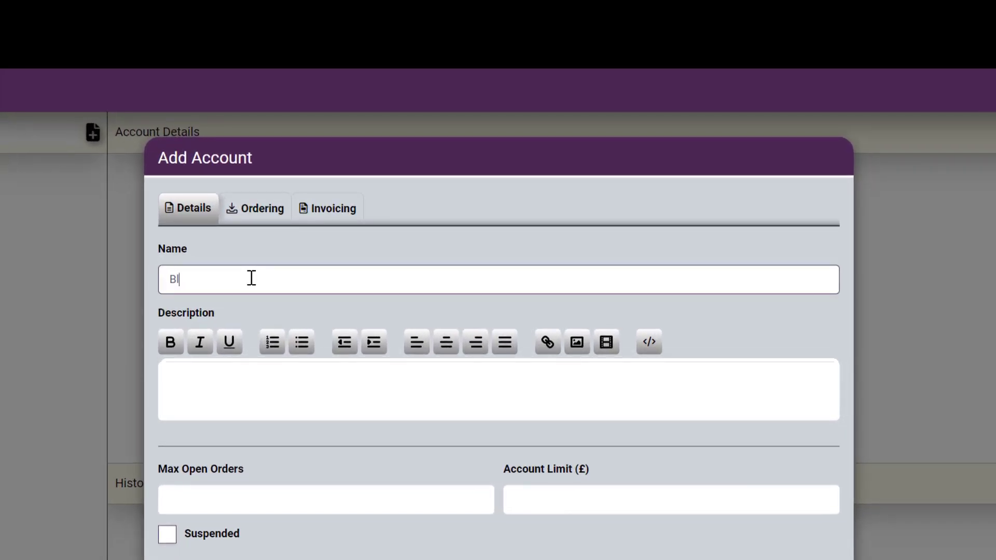
type("ue Sky ")
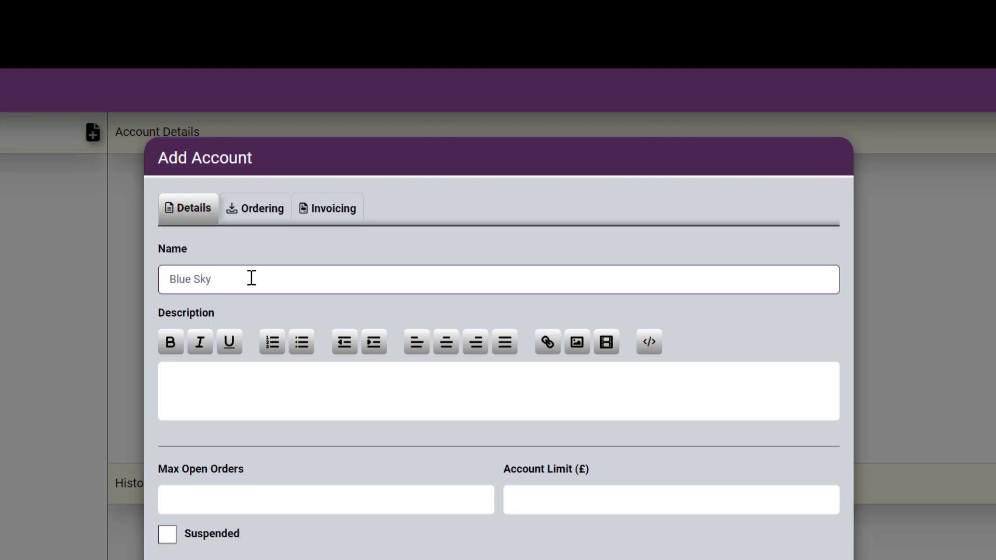
type("Campsite")
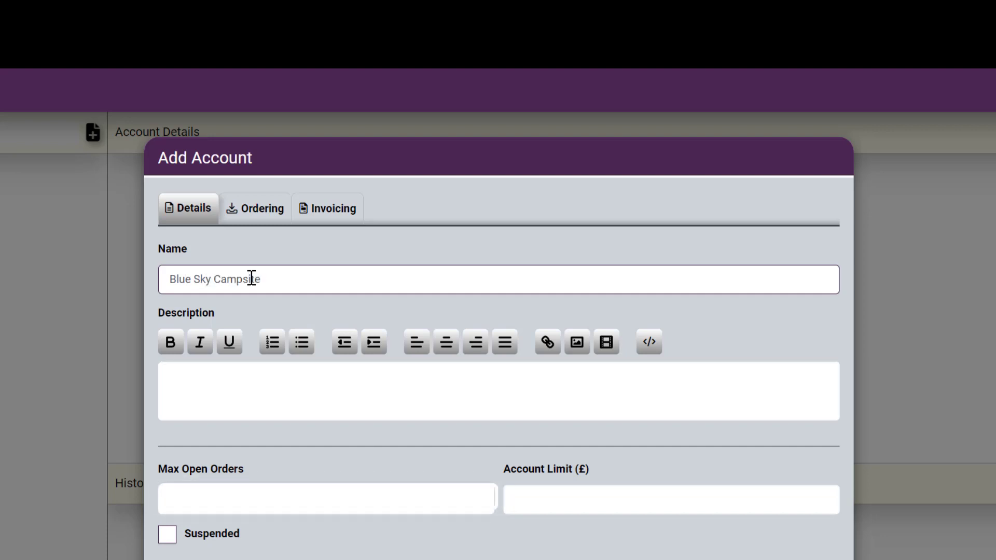
left_click(223, 391)
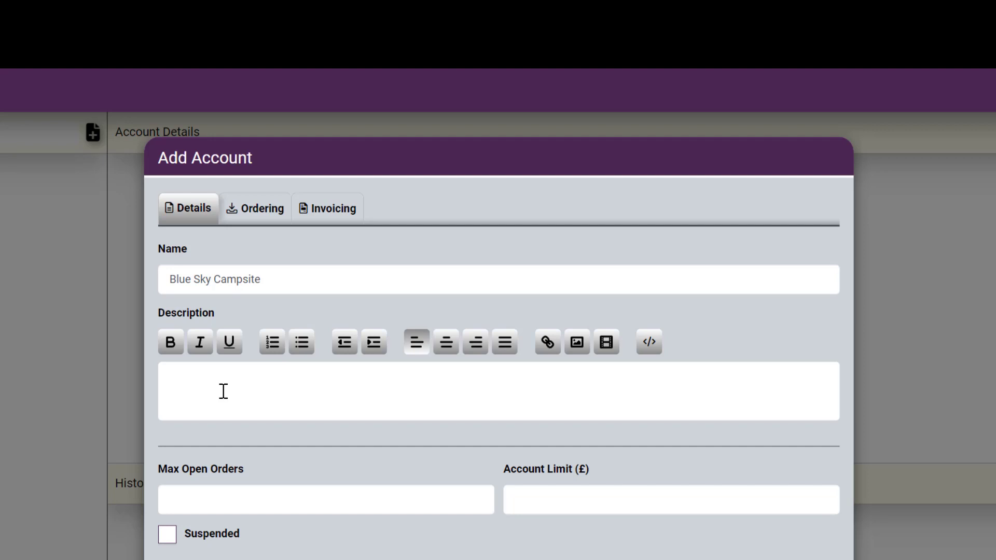
type("Local Farm")
left_click(274, 506)
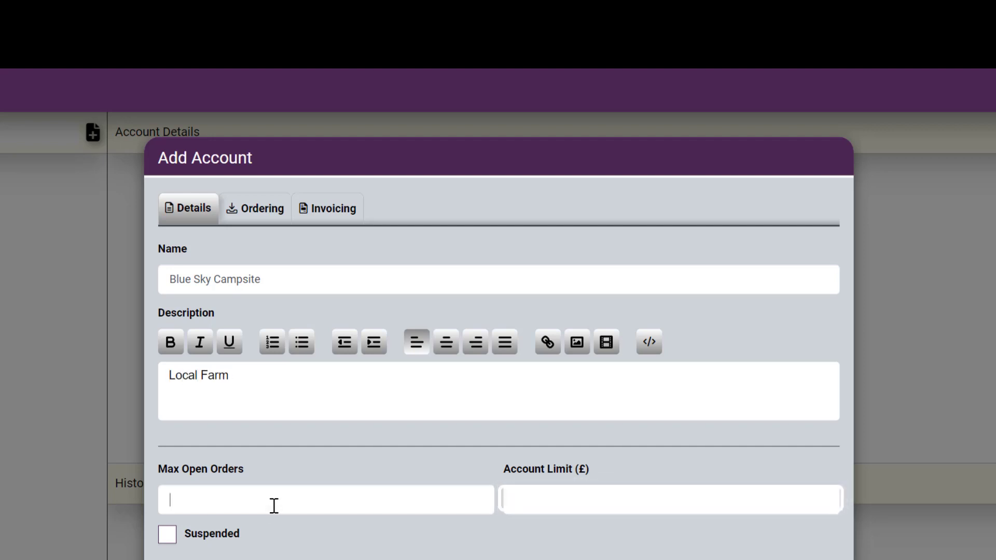
type("3")
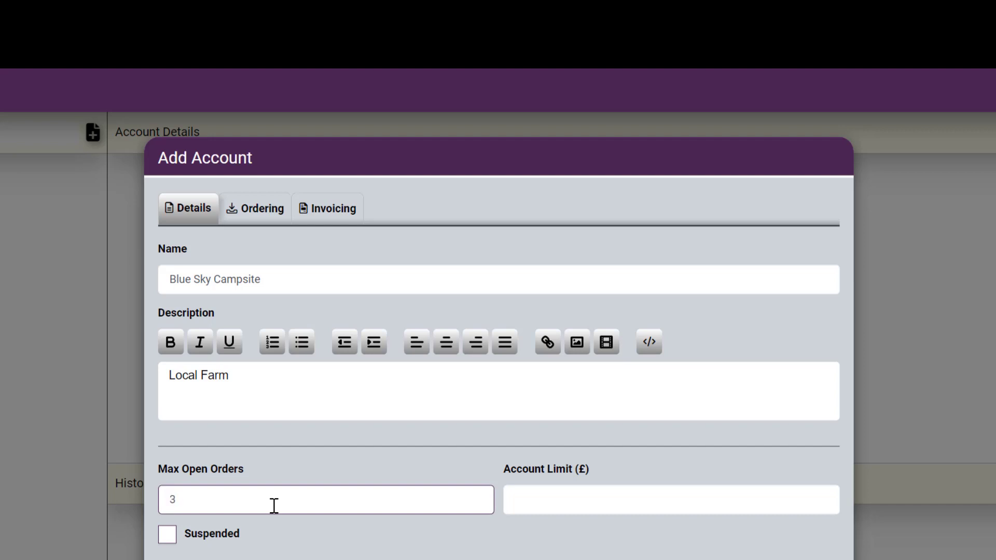
key("Tab")
left_click(540, 506)
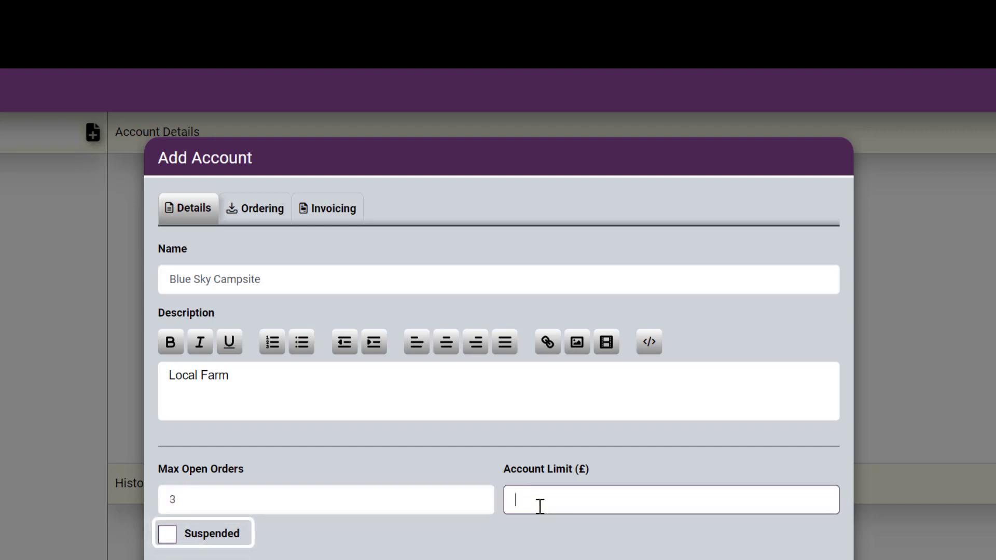
type("2000")
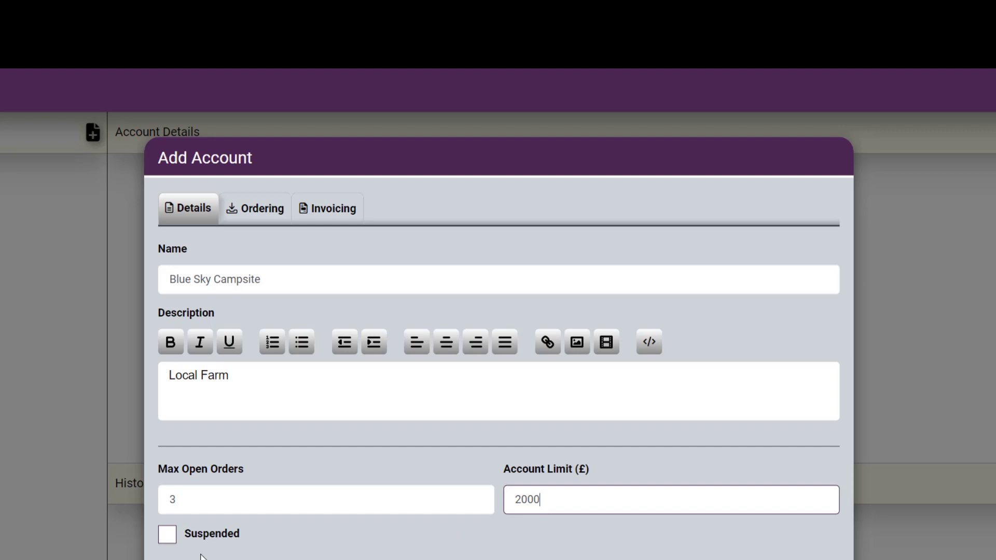
left_click(273, 214)
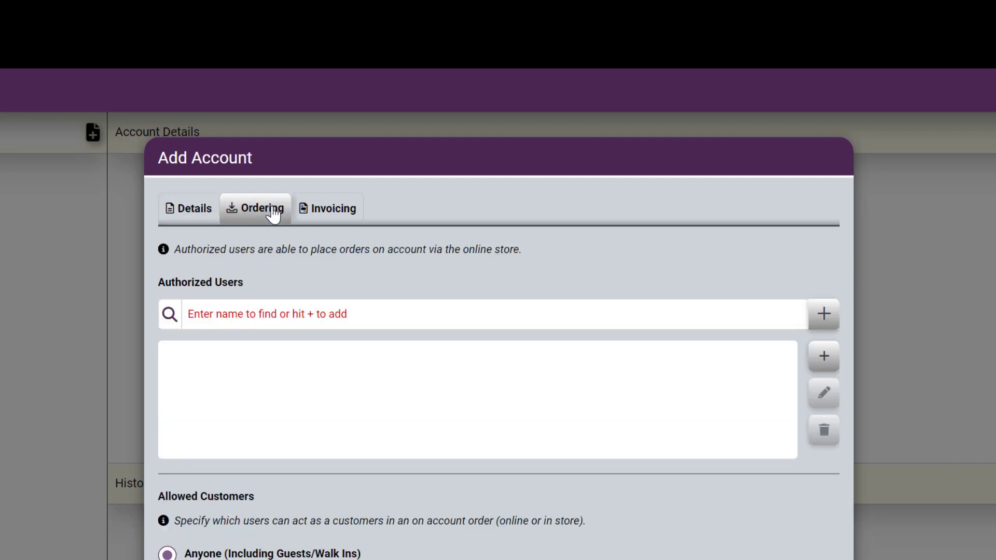
Search for the user by name and add them as an authorized user
left_click(271, 320)
type("annie")
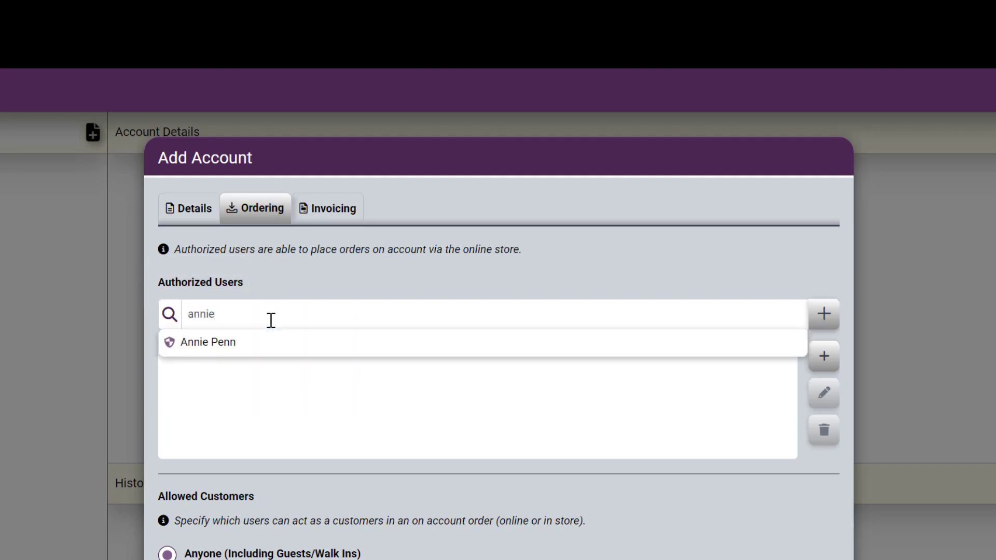
left_click(283, 356)
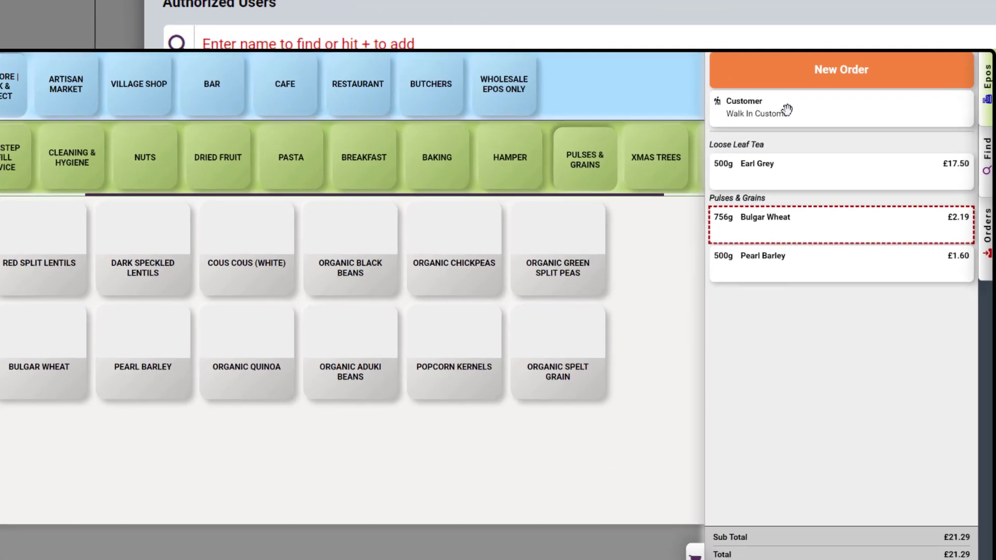
Replace the walk-in customer on the EPOS order by creating a new customer
mouse_move(884, 96)
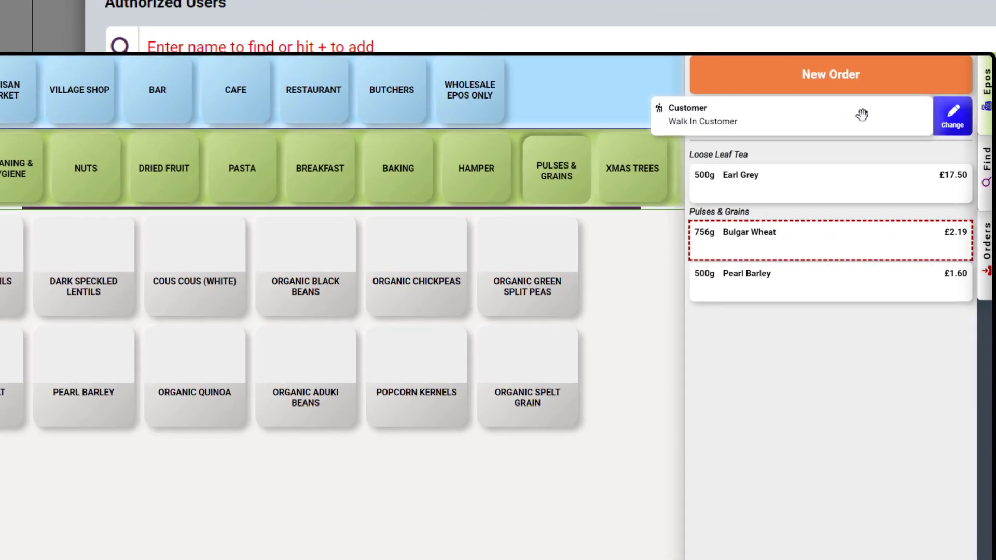
left_click(954, 125)
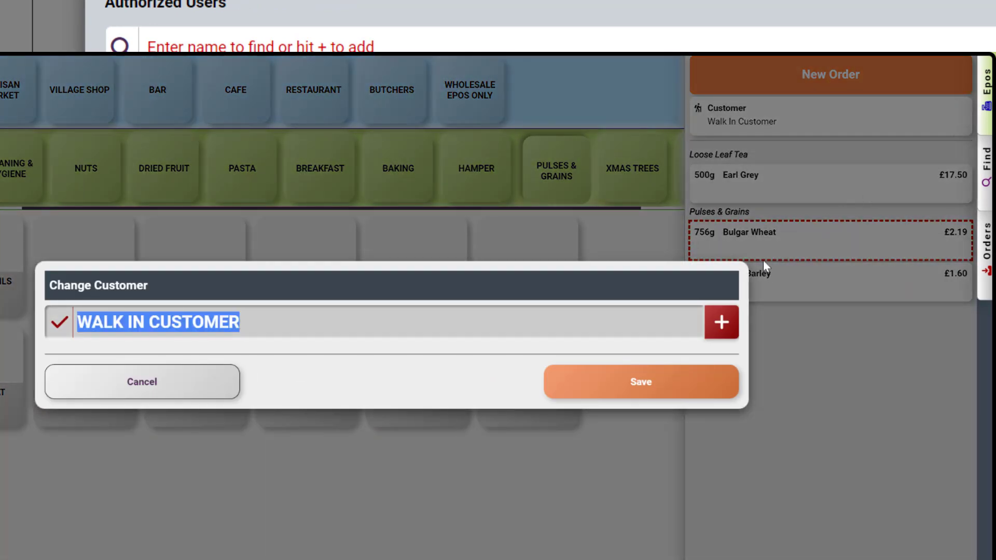
left_click(719, 325)
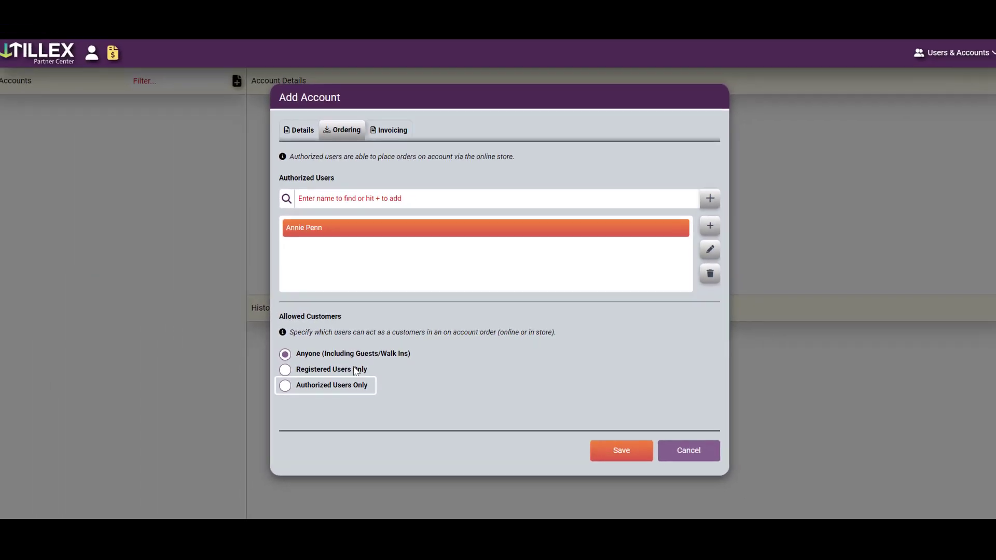
Restrict the account's allowed customers to Authorized Users Only
left_click(356, 369)
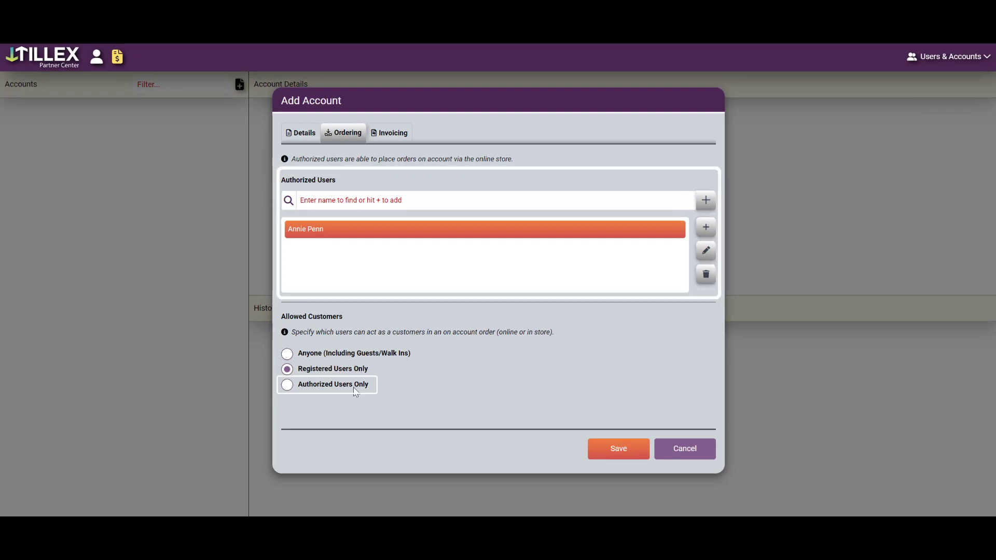
left_click(355, 390)
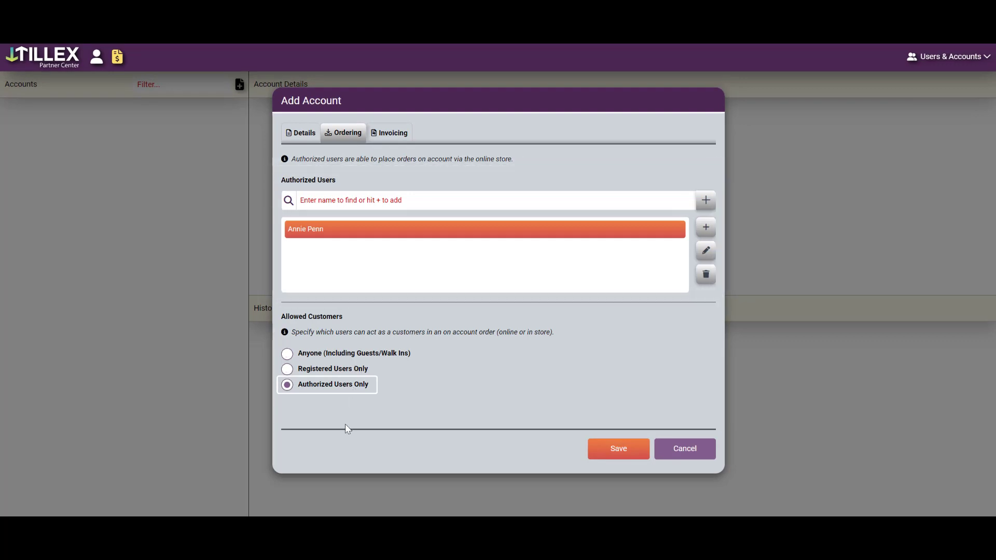
left_click(387, 132)
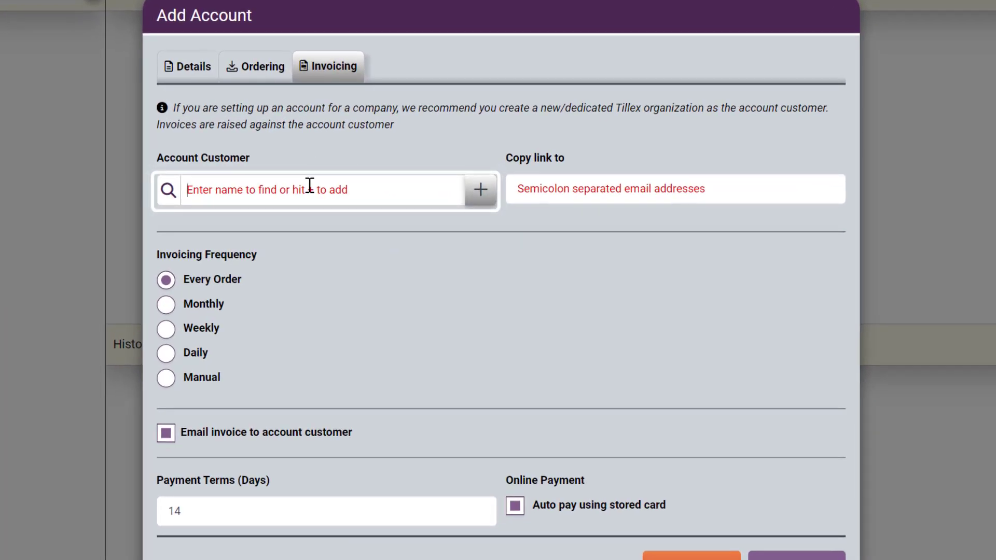
Make the authorized user the account customer and add an accounts e-mail for invoice copies
type("annie")
left_click(310, 223)
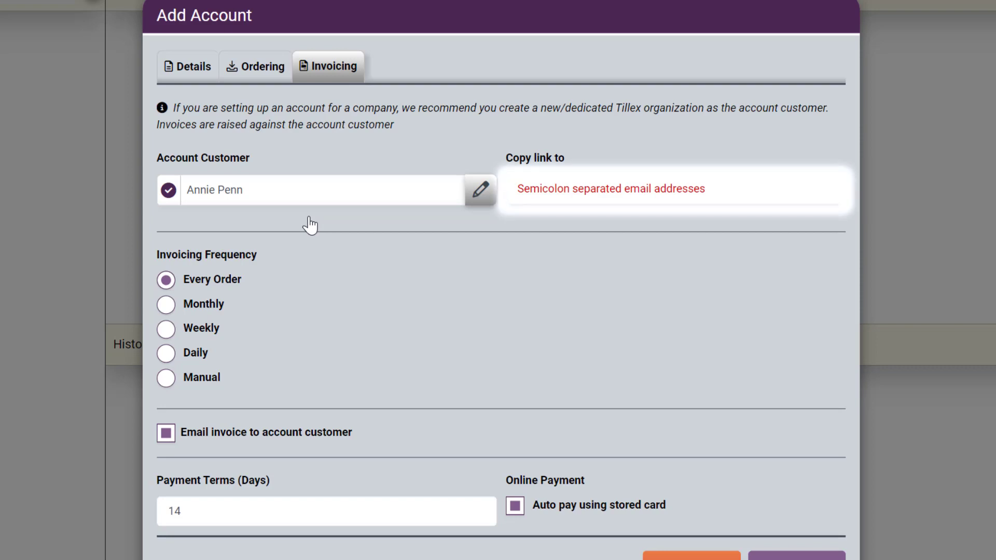
left_click(543, 189)
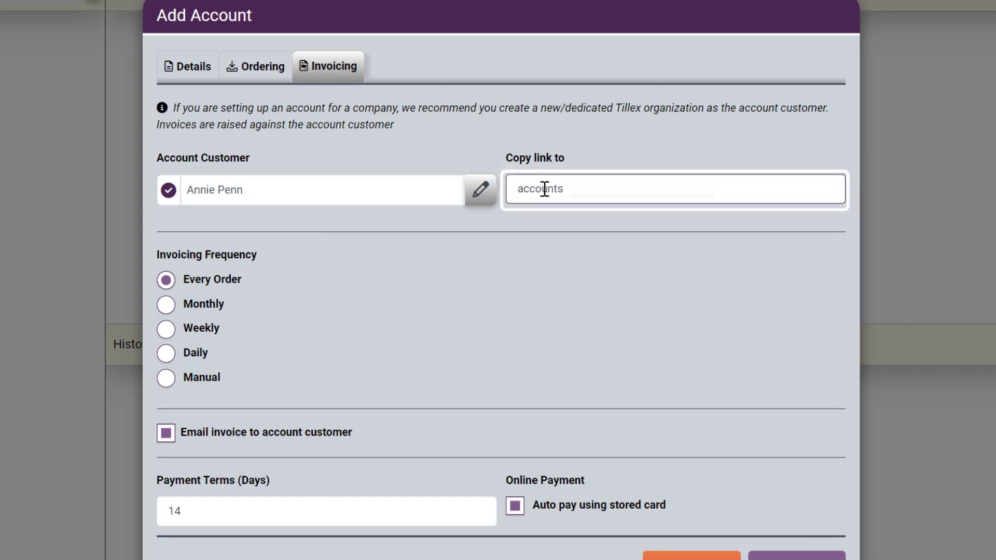
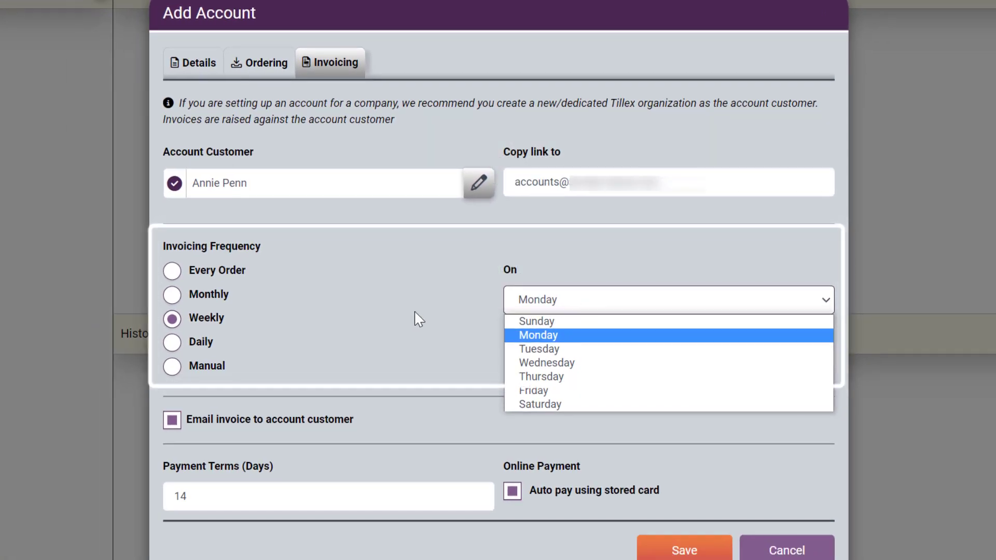
Keep Monday as the weekly invoicing day and set payment terms to 7 days
left_click(416, 312)
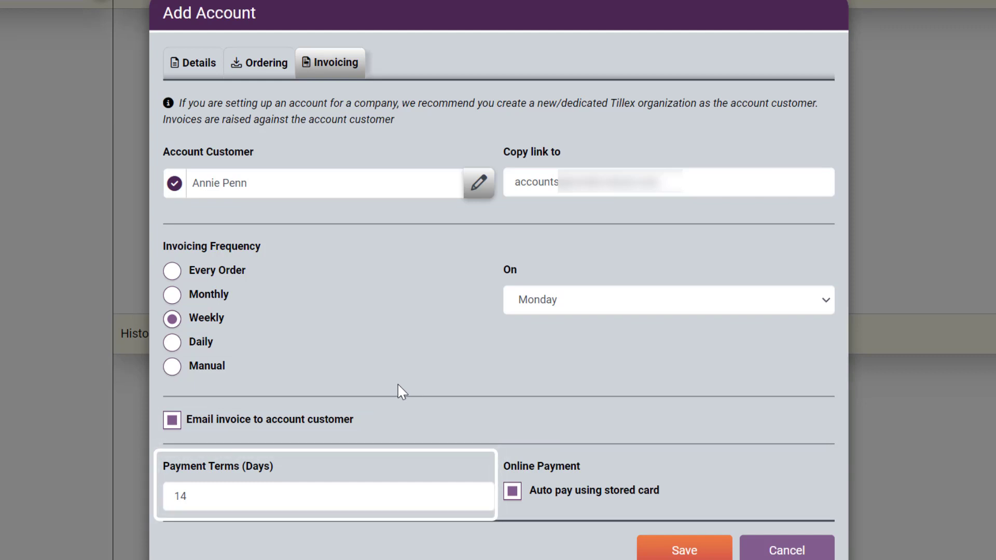
left_click(373, 493)
type("7")
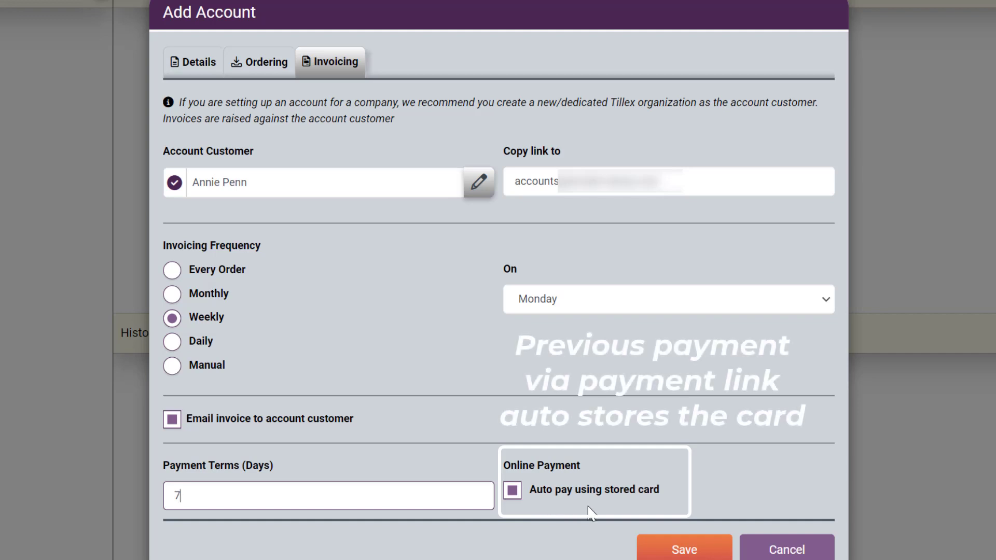
Save the Blue Sky Campsite account and open EPOS Configuration under Administrator
left_click(666, 552)
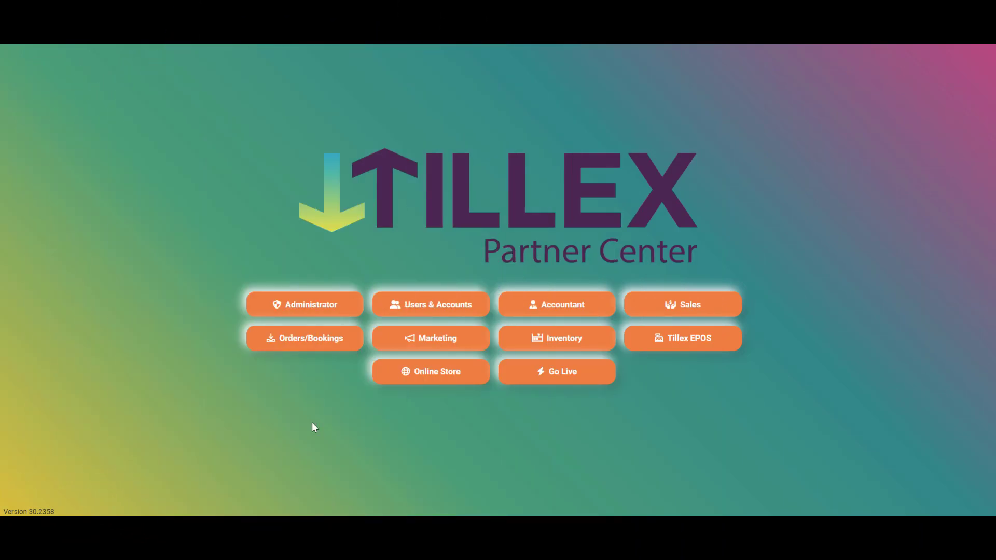
left_click(310, 303)
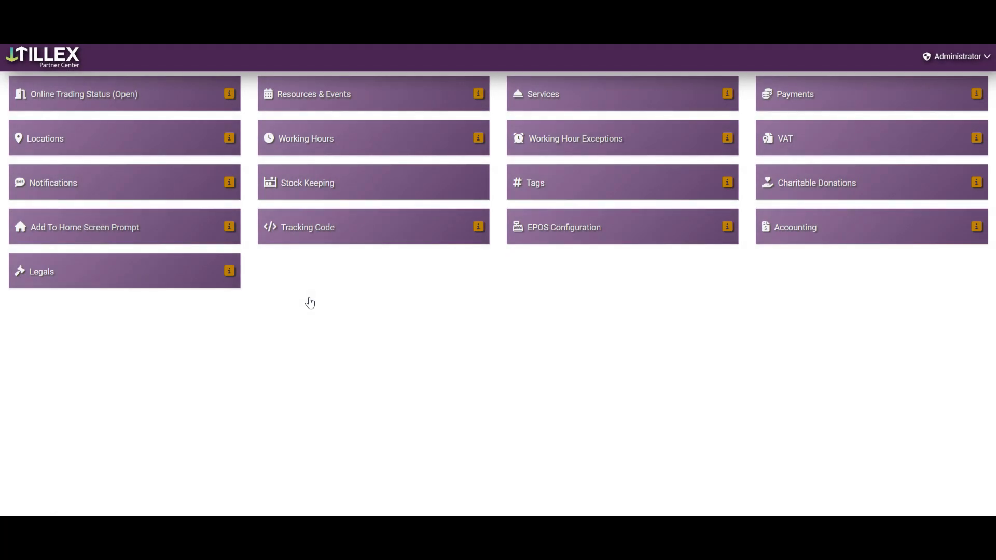
left_click(575, 236)
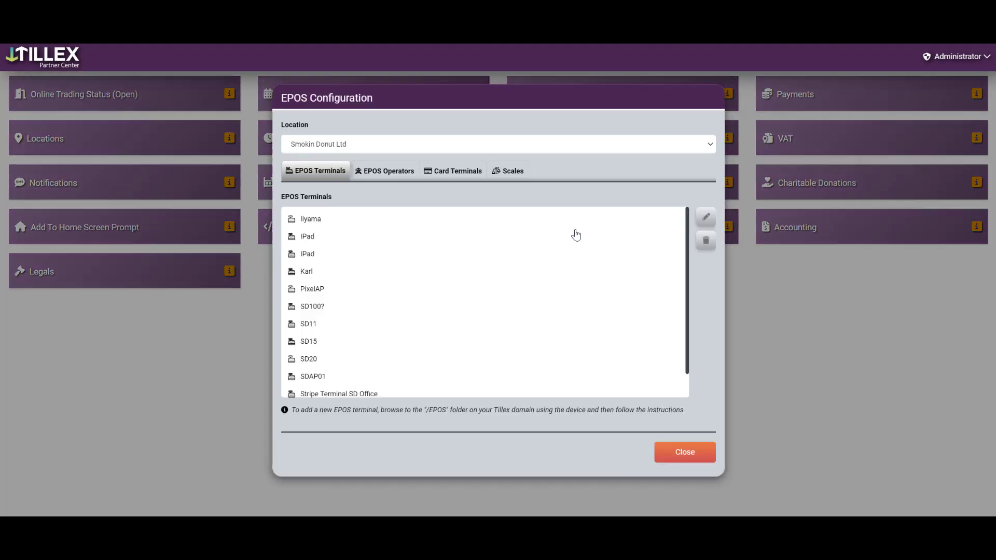
Edit terminal SD11 and view its payment methods, confirming On Account is enabled
left_click(316, 325)
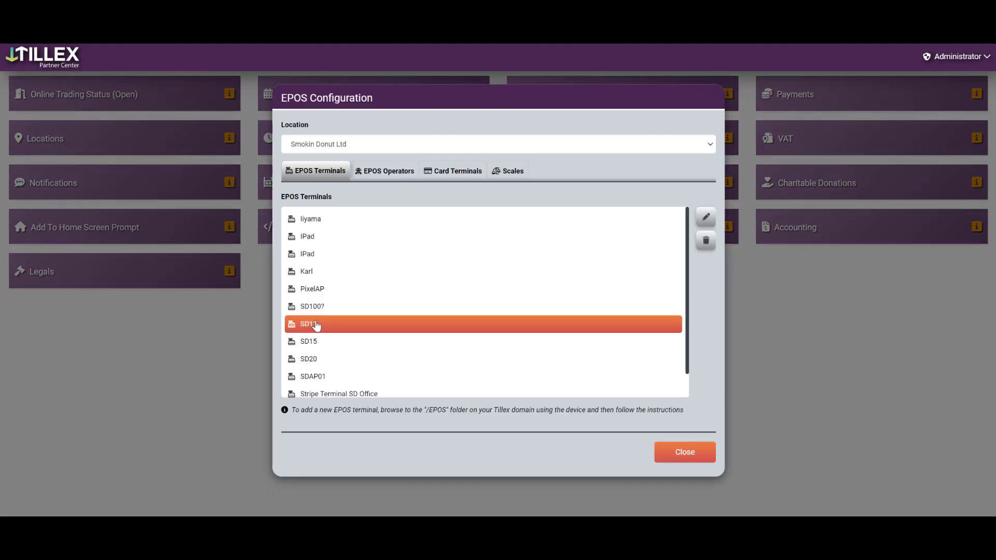
left_click(704, 217)
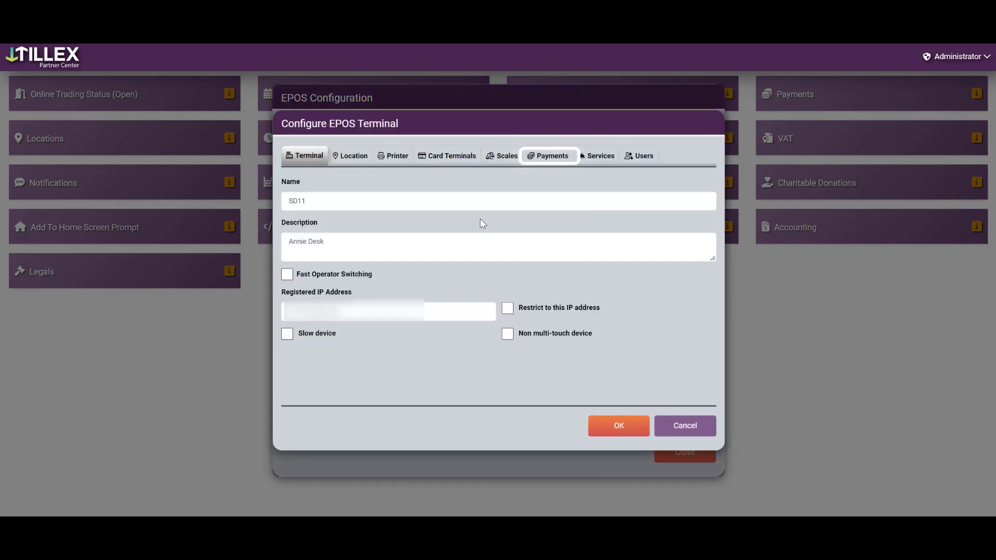
left_click(534, 156)
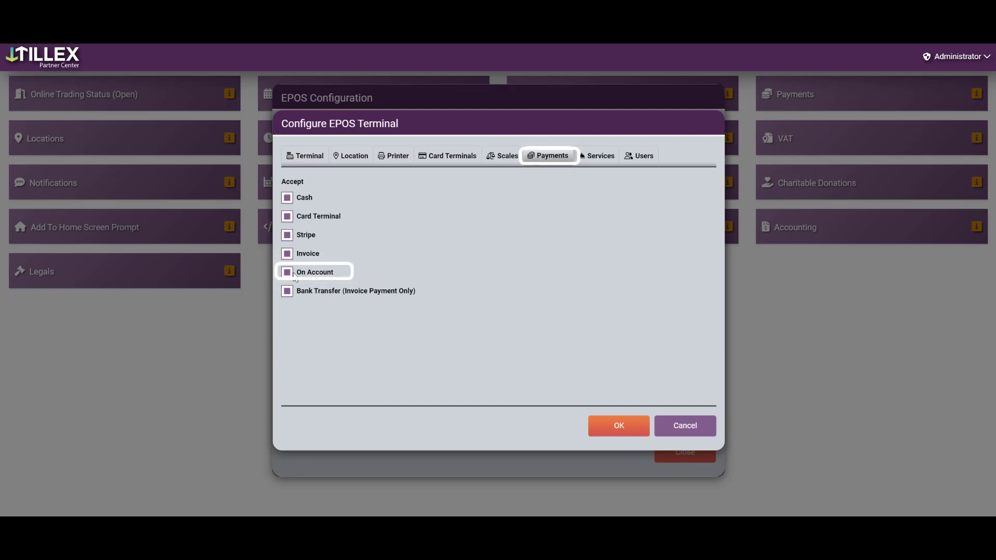